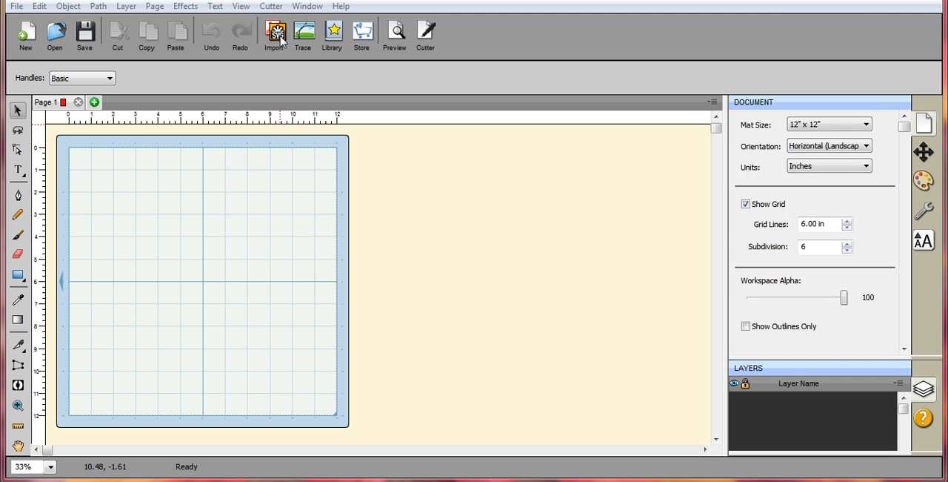
- Import fooperface.svg from the SVG& ZIP folder inside Facebook and place it near the mat's upper-left corner, at about X 0.46, Y 0.36 in
left_click(280, 42)
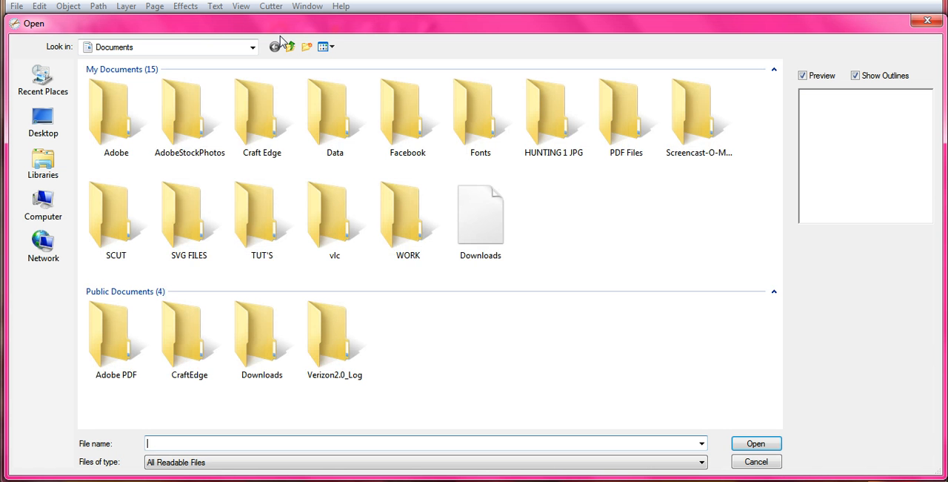
left_click(427, 135)
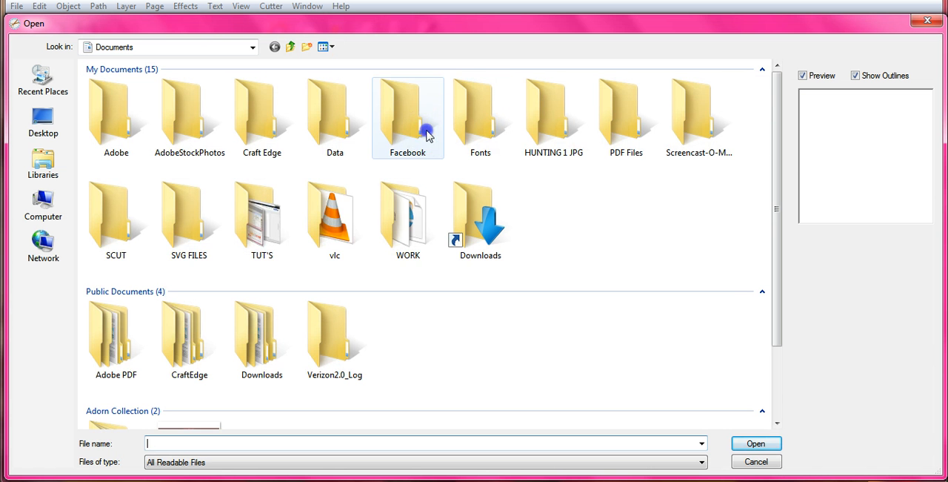
double_click(427, 135)
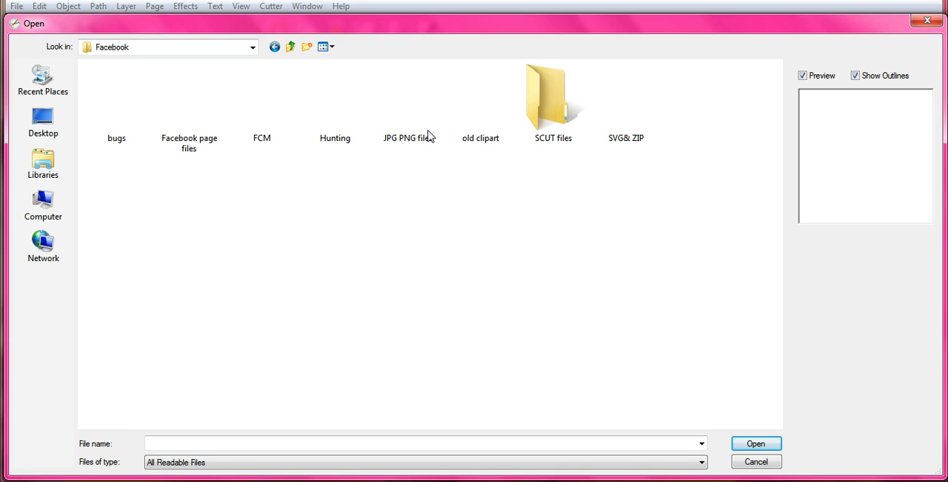
double_click(600, 131)
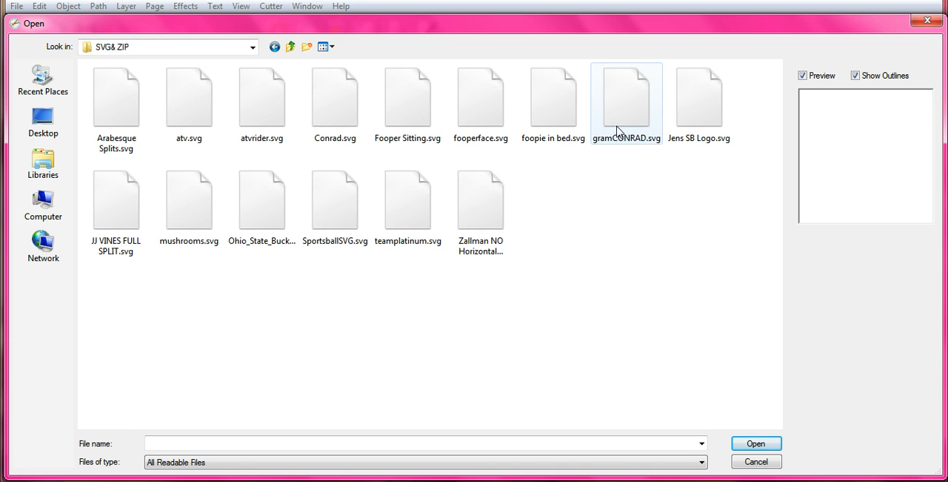
left_click(486, 103)
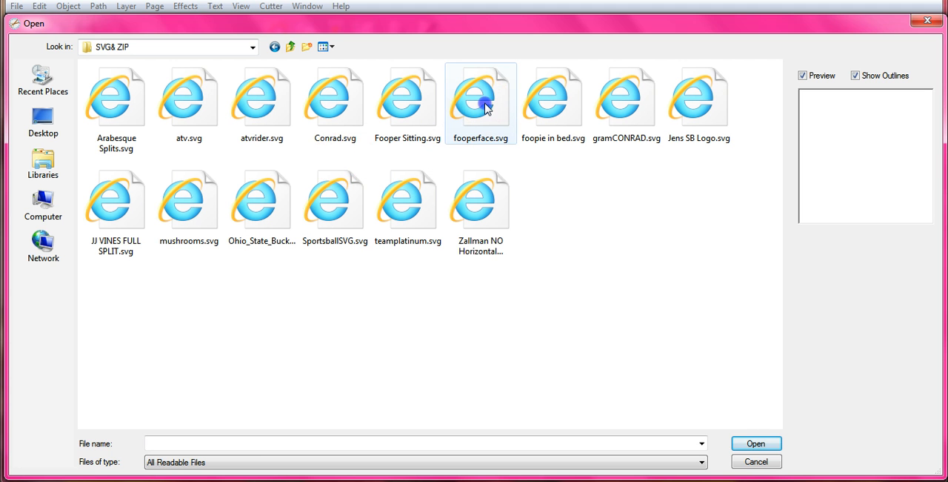
double_click(485, 105)
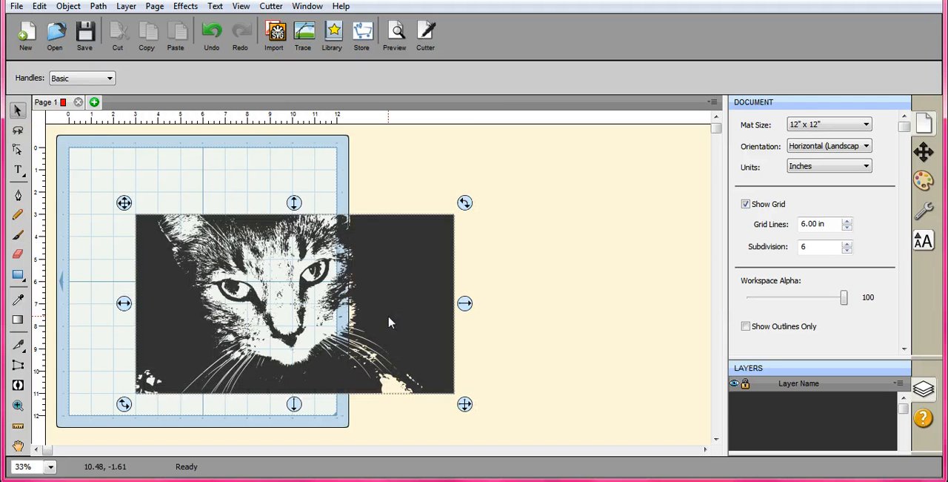
left_click_drag(305, 308, 305, 308)
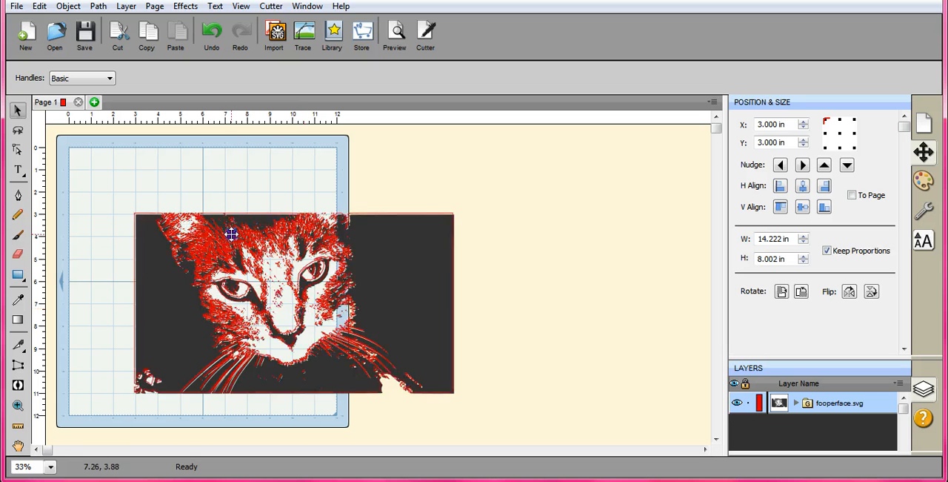
left_click_drag(231, 234, 249, 250)
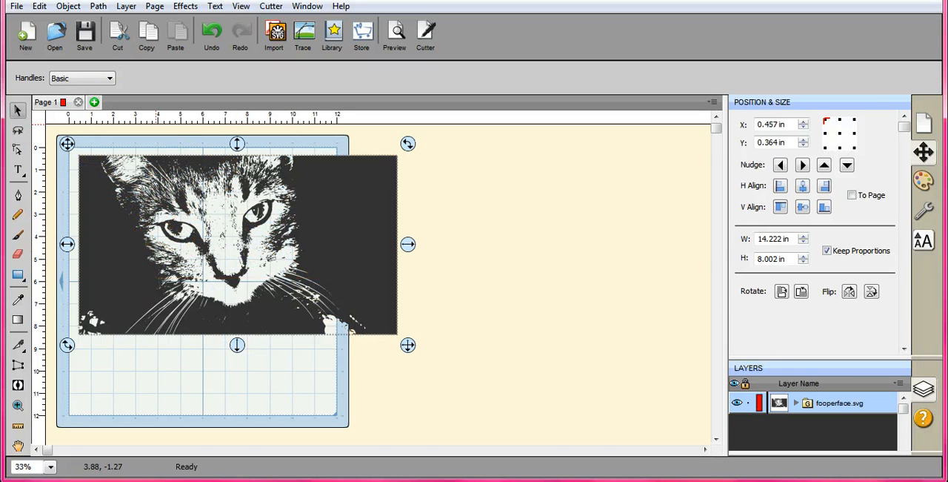
- Simplify the cat image's paths with a threshold of 100
left_click(99, 11)
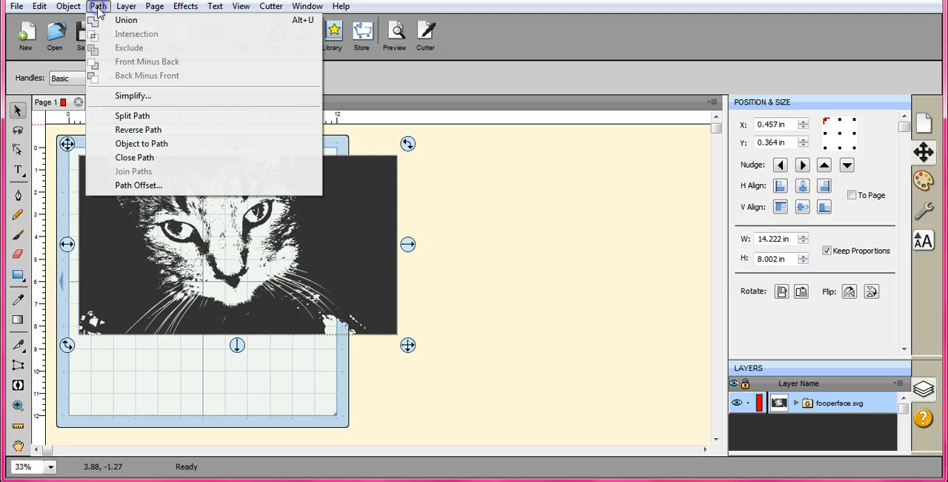
left_click(144, 96)
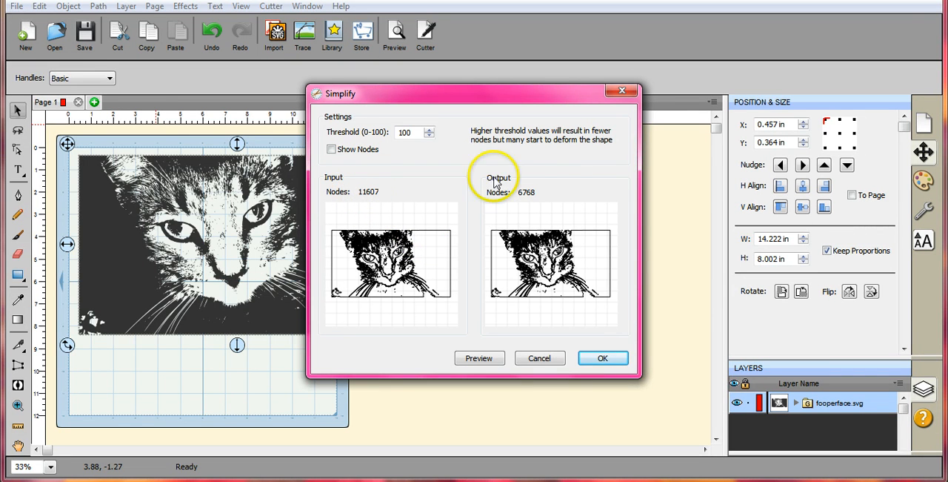
left_click(603, 359)
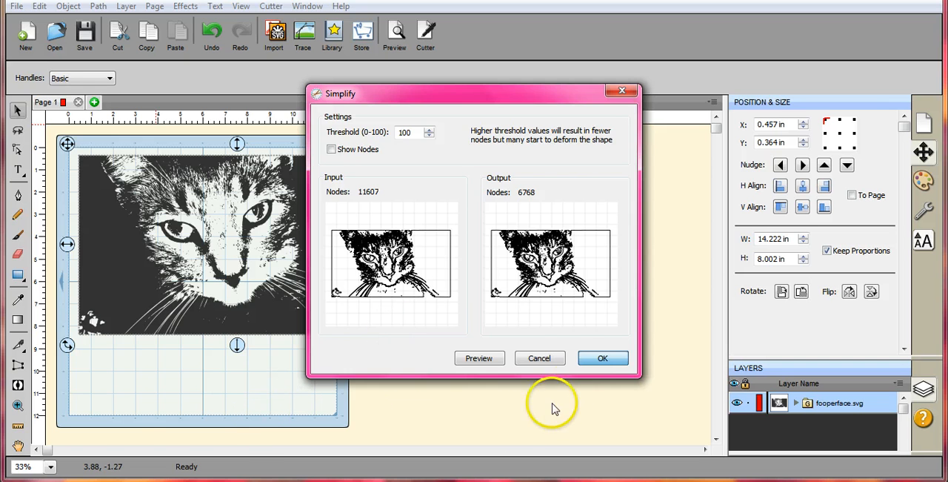
left_click(603, 358)
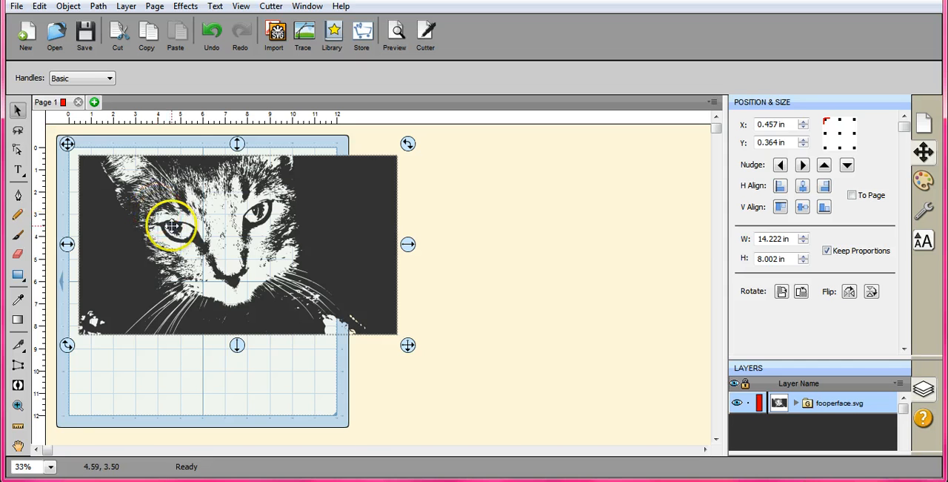
- Crop the cat image to a width of about 11 in, trimming both sides around the face and keeping its full height
left_click(18, 253)
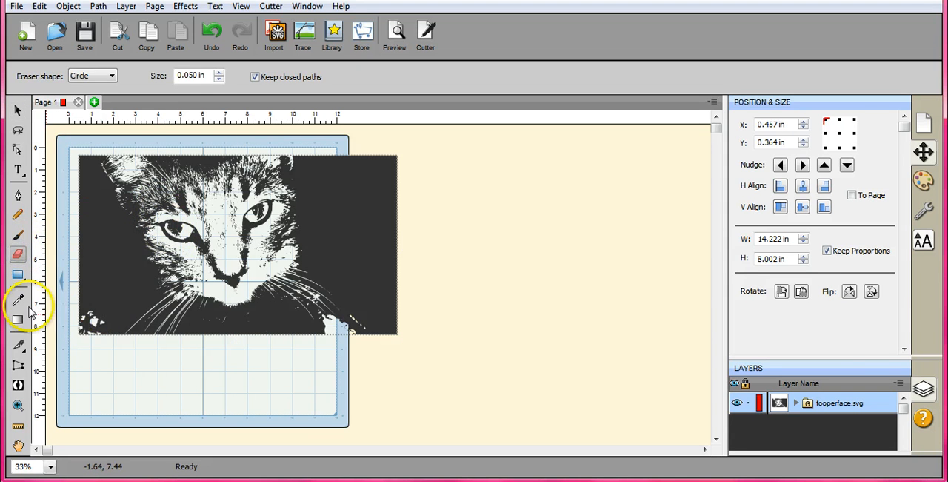
left_click(18, 363)
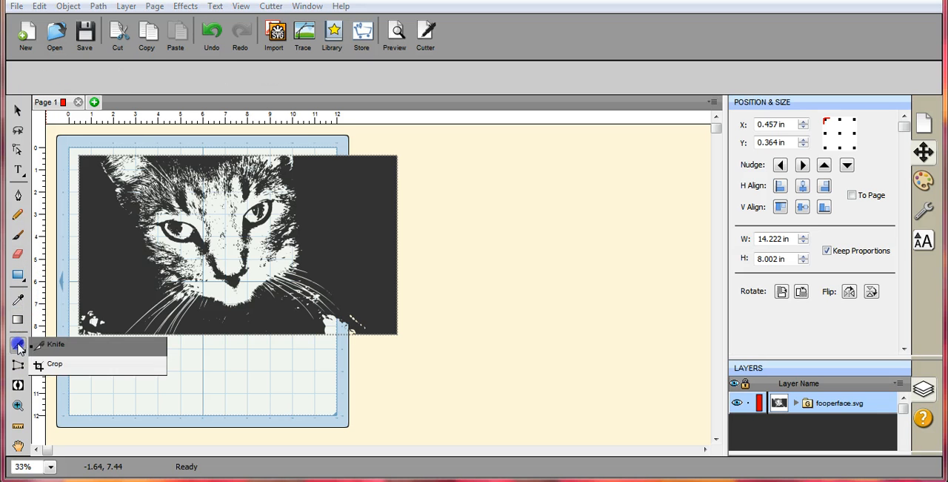
left_click(58, 365)
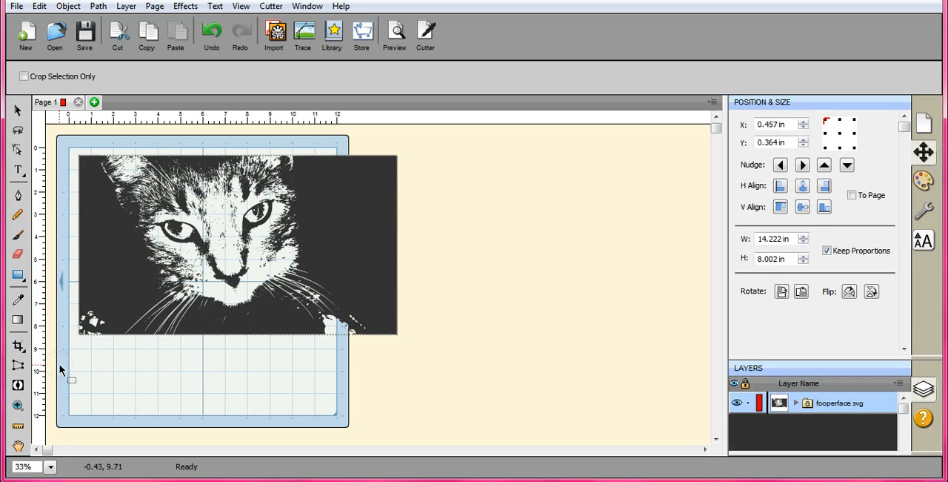
left_click_drag(98, 147, 345, 346)
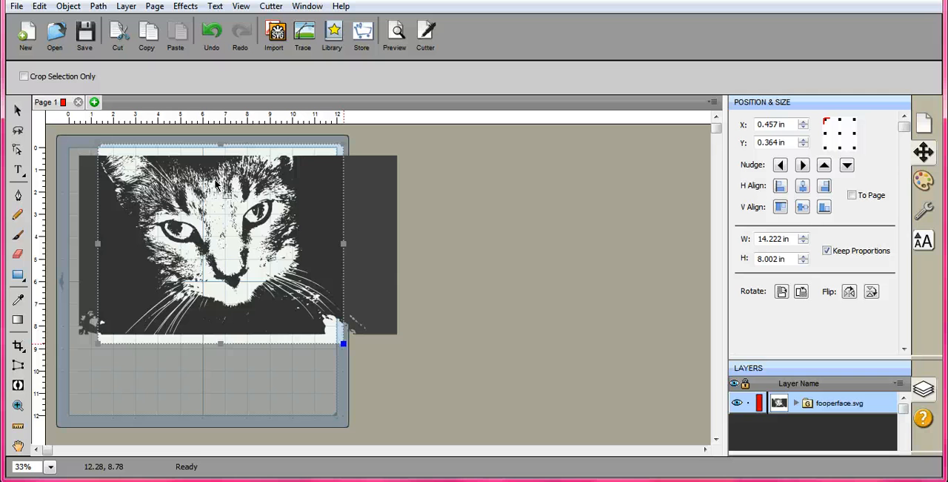
key("Return")
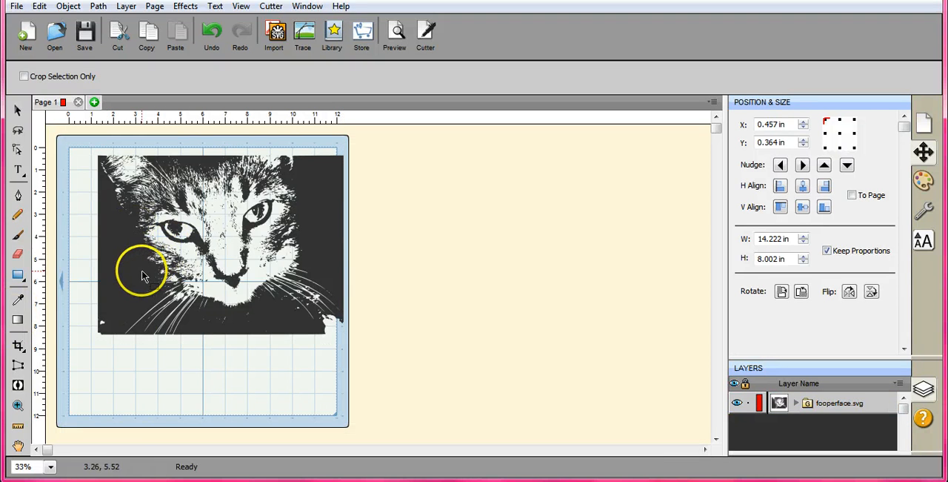
- Move the cropped cat image to the mat's upper-left corner, at about X 0, Y 0.18 in
left_click(16, 112)
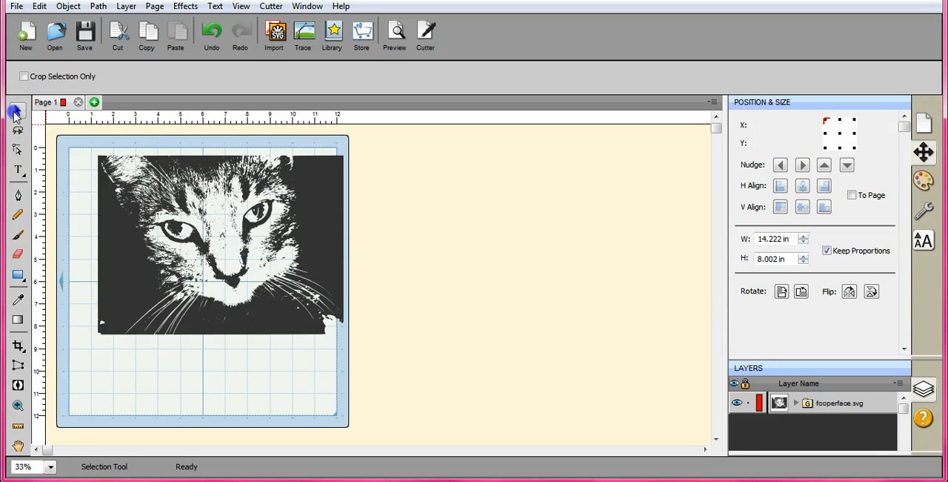
left_click(142, 257)
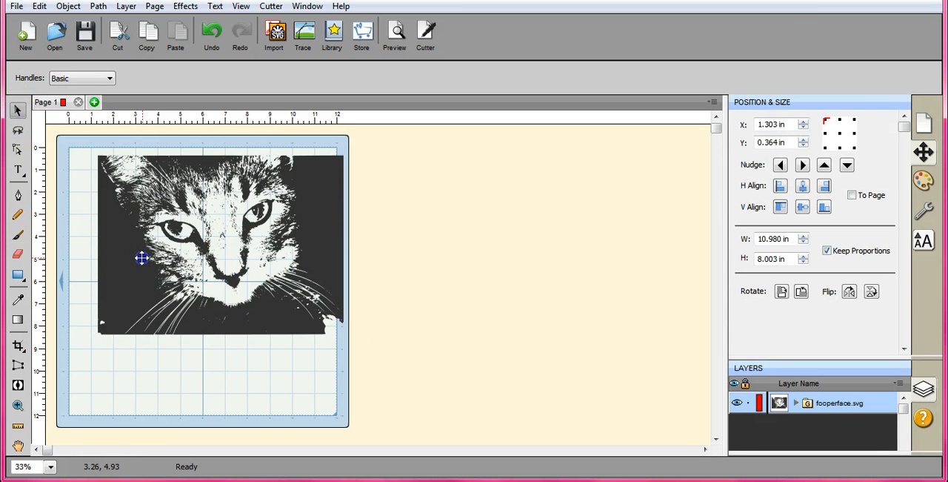
left_click_drag(142, 257, 111, 252)
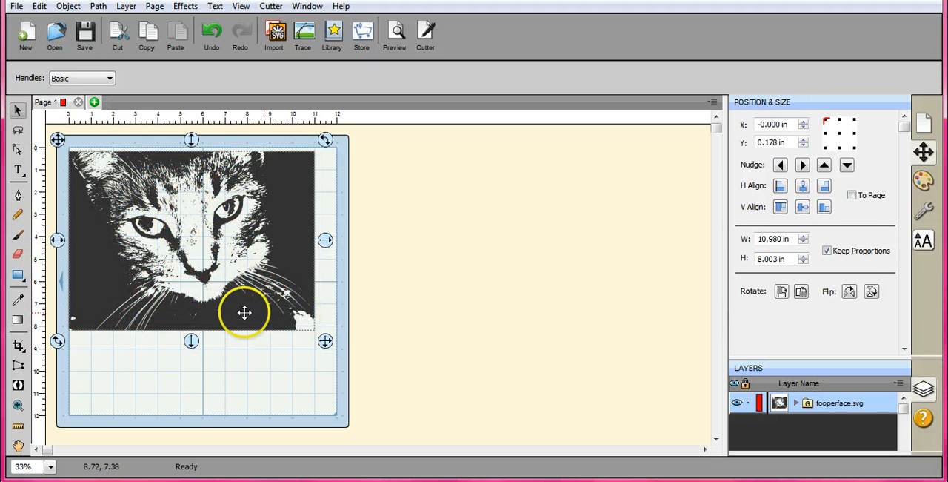
- Paint over the light specks along the cat image's lower edge and by the right whiskers with a 0.050 in brush
left_click(19, 234)
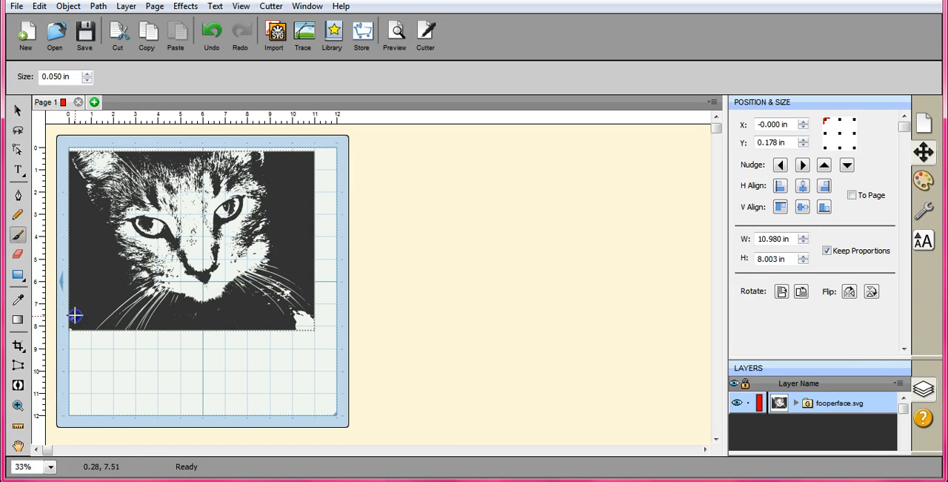
left_click_drag(73, 319, 77, 317)
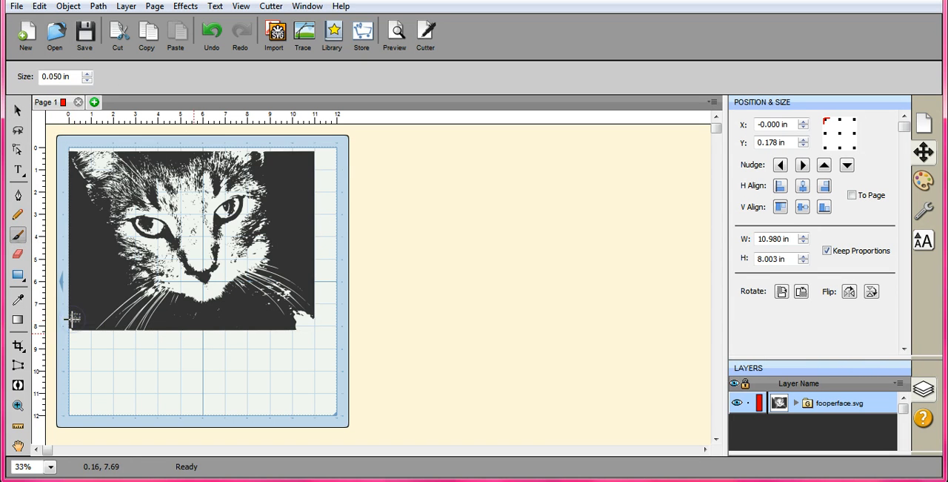
mouse_move(195, 315)
left_mouse_down()
mouse_move(220, 311)
mouse_move(177, 314)
mouse_move(227, 314)
left_mouse_up()
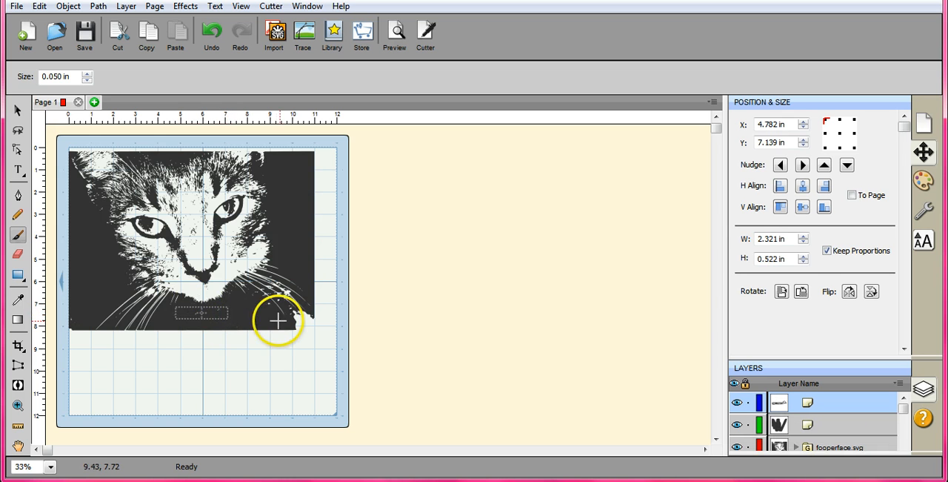
mouse_move(295, 319)
left_mouse_down()
mouse_move(302, 315)
mouse_move(270, 292)
mouse_move(279, 299)
left_mouse_up()
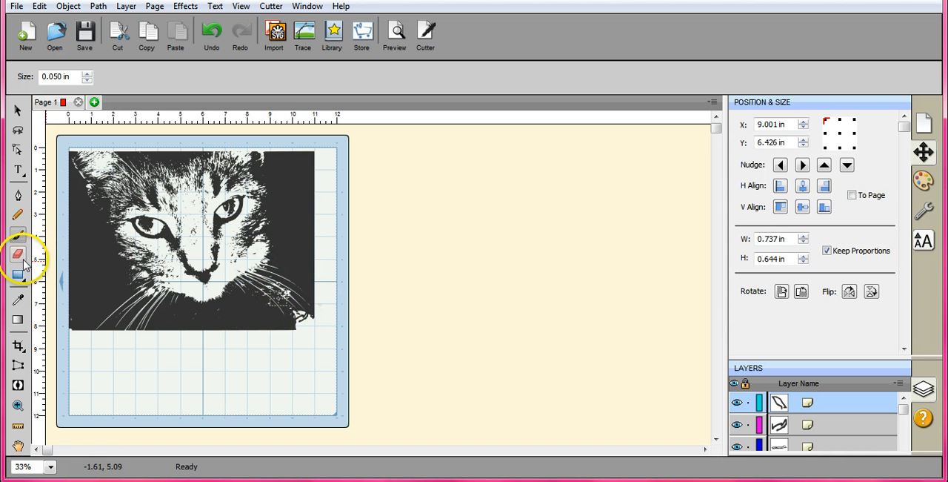
- Preview the cut lines of the cat image and the added brush strokes
left_click(16, 111)
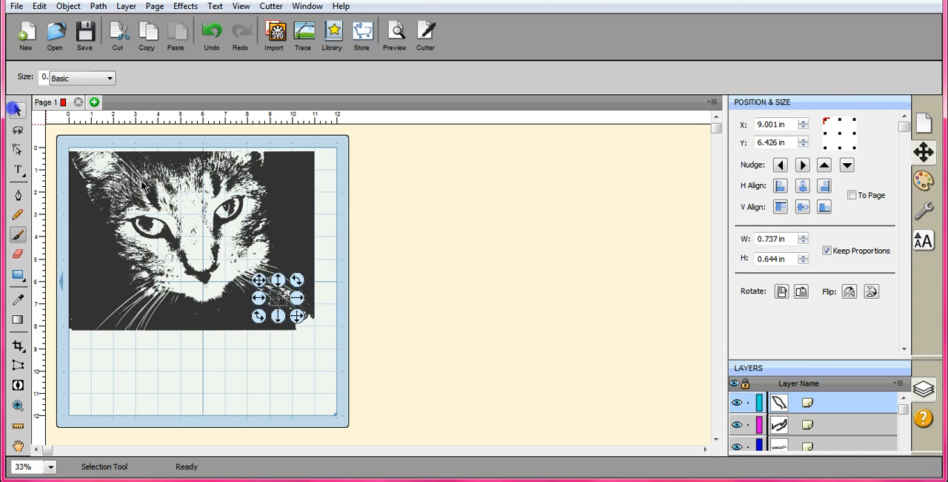
left_click(398, 41)
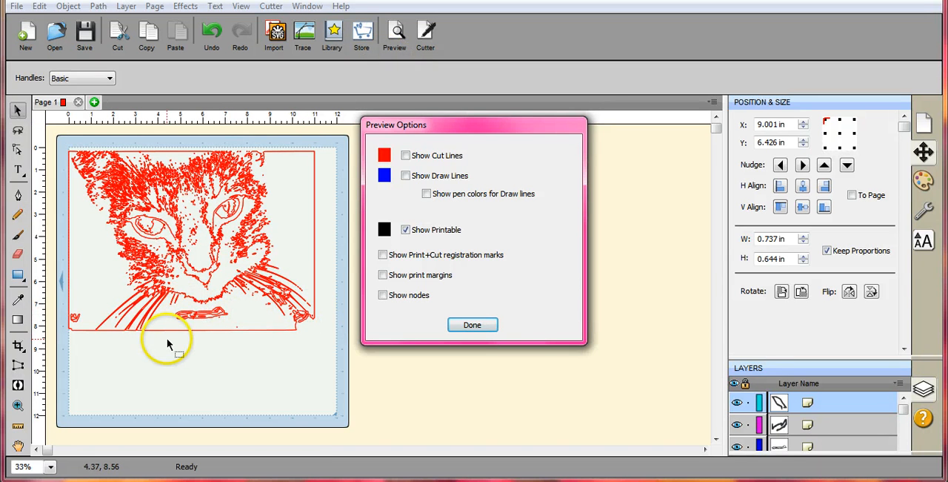
left_click(474, 324)
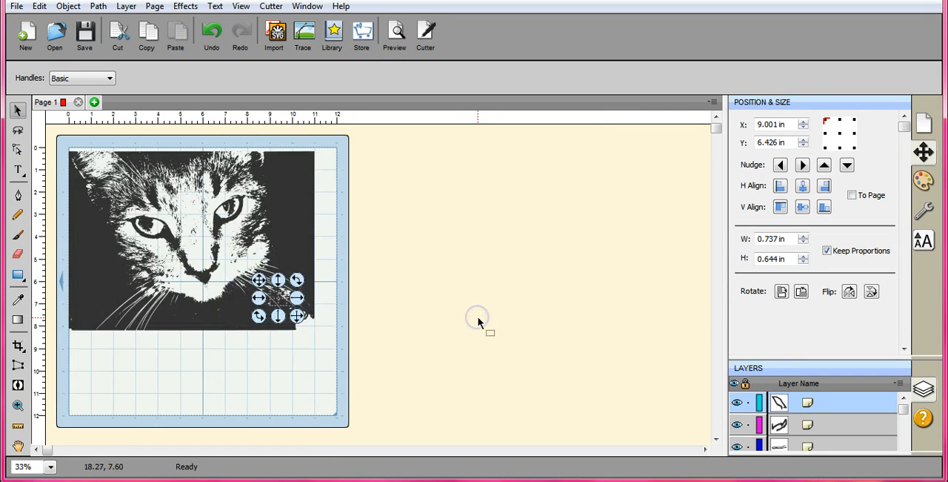
- Union the cat image with all the brush strokes into one shape and preview its cut lines
left_click_drag(69, 150, 336, 371)
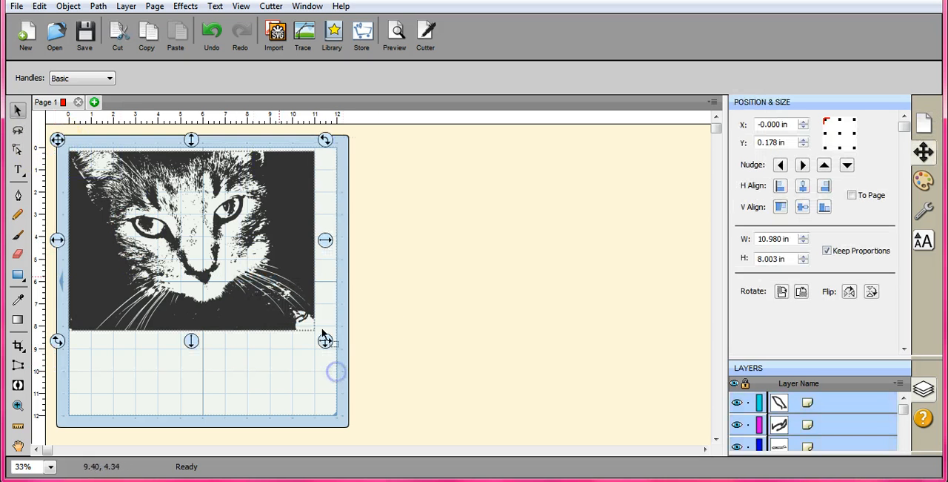
left_click(99, 6)
left_click(111, 20)
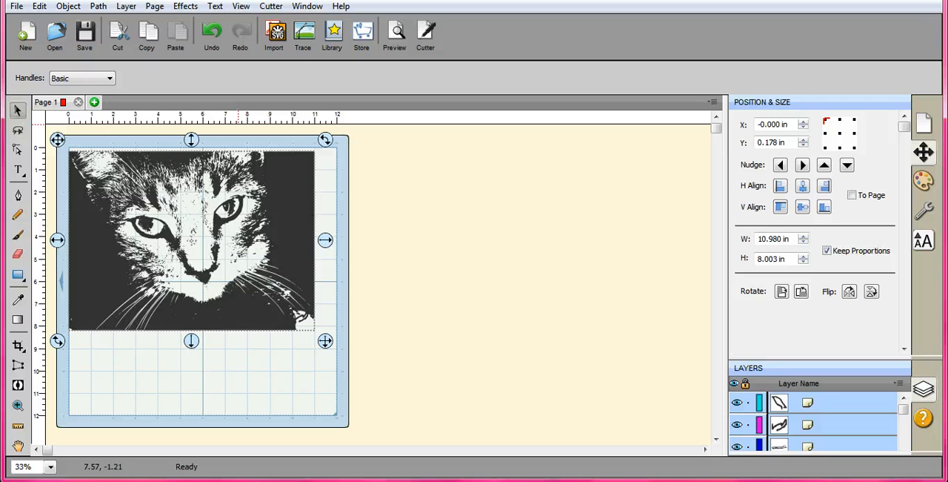
left_click(394, 32)
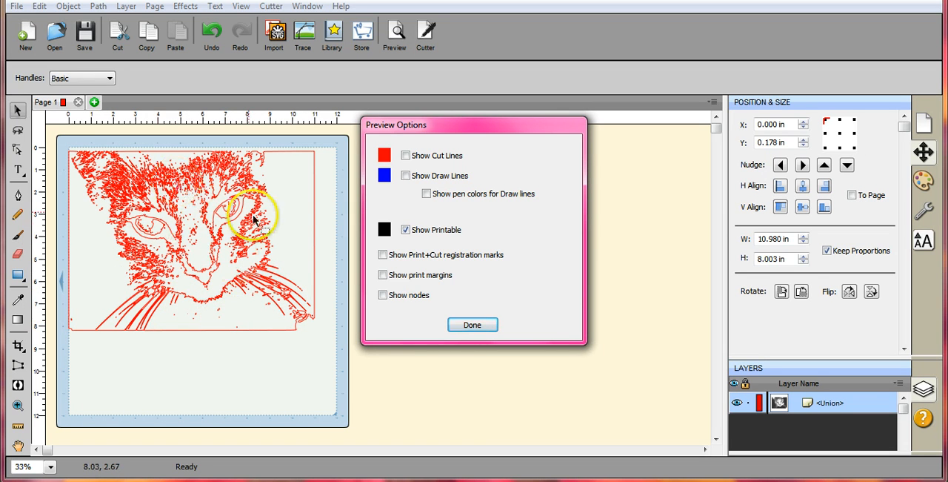
left_click(472, 325)
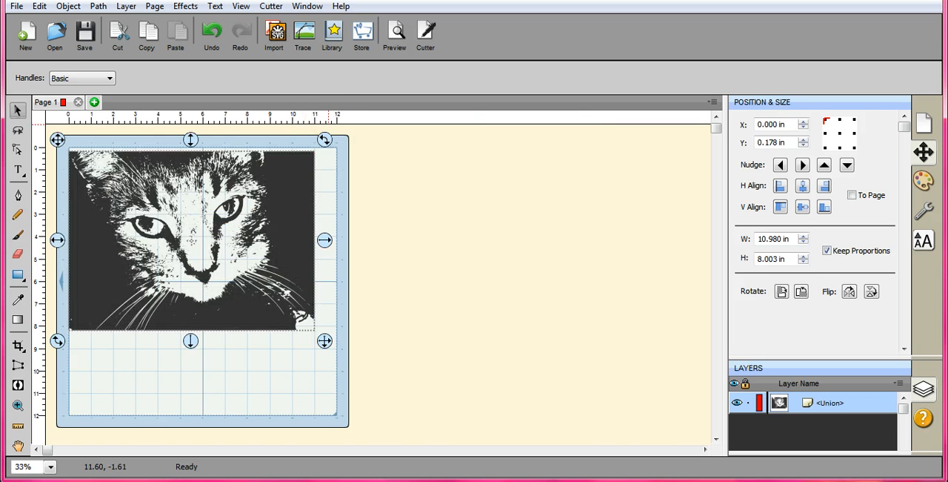
- Simplify the merged cat shape with a threshold of 100
left_click(98, 6)
left_click(131, 96)
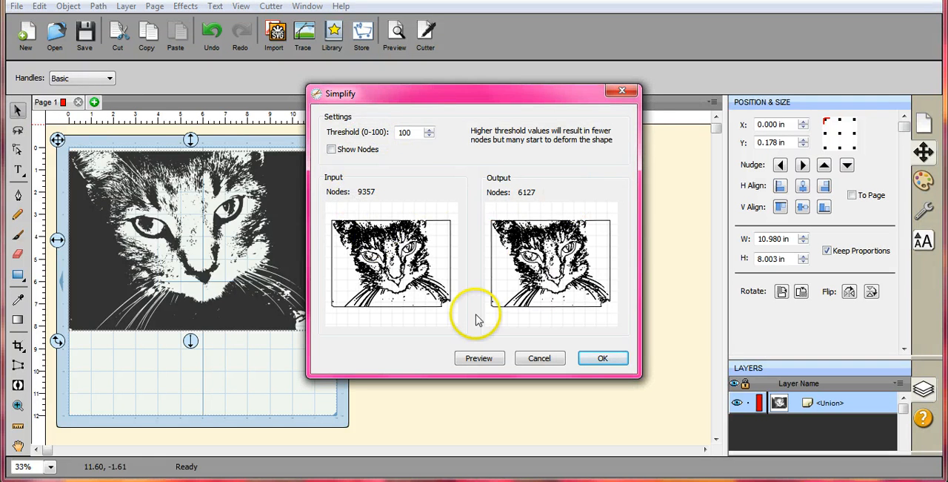
left_click(601, 361)
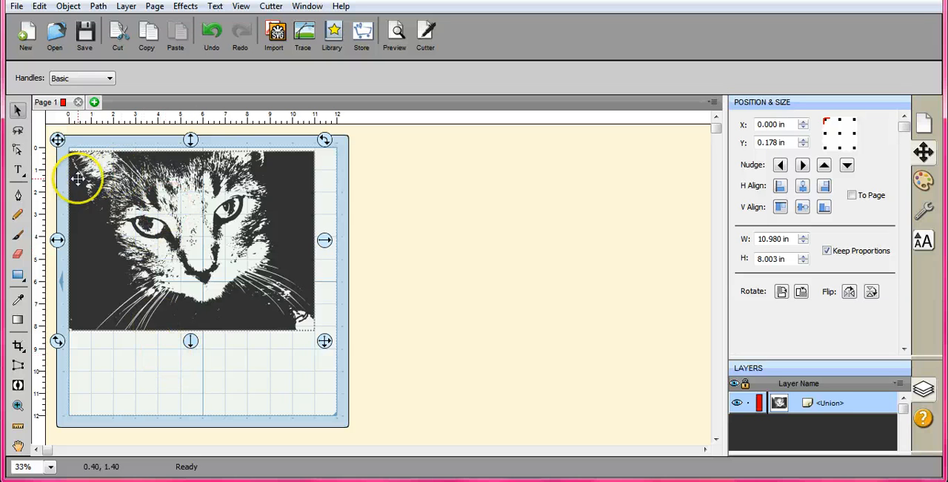
- Move the merged cat shape inward from the mat's corner to about X 0.59, Y 0.55 in and deselect it
left_click_drag(80, 185, 92, 188)
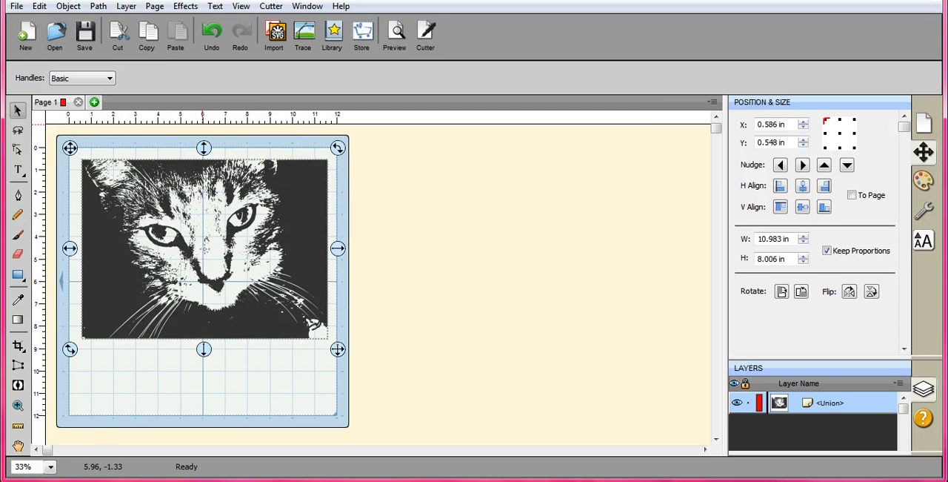
left_click(98, 7)
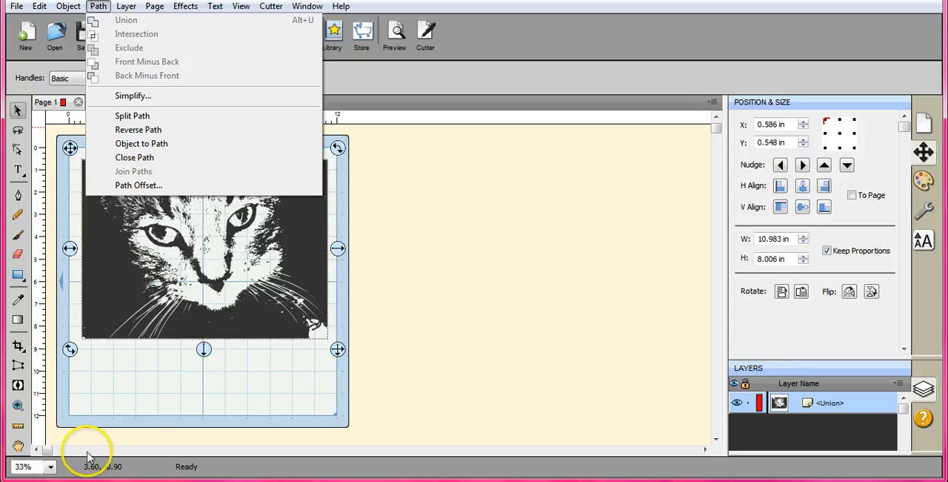
left_click(127, 435)
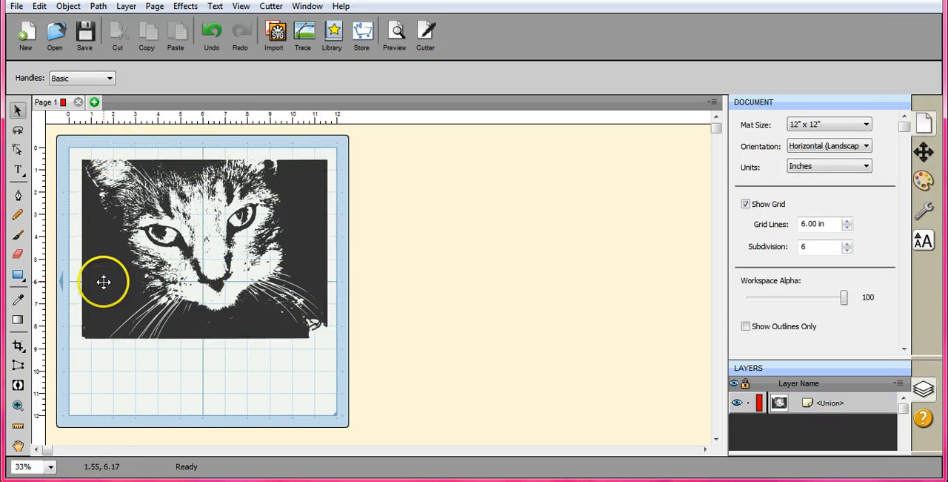